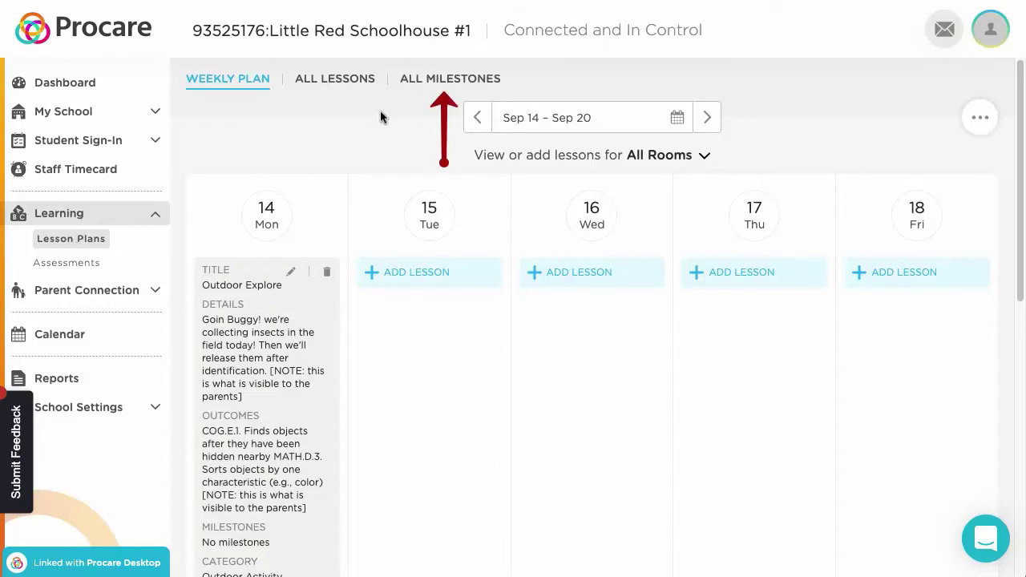
Step: Show all milestones and expand A.18 Interactions with Adults to list A.18.1–A.18.8
{"action": "left_click", "coordinate": [433, 84]}
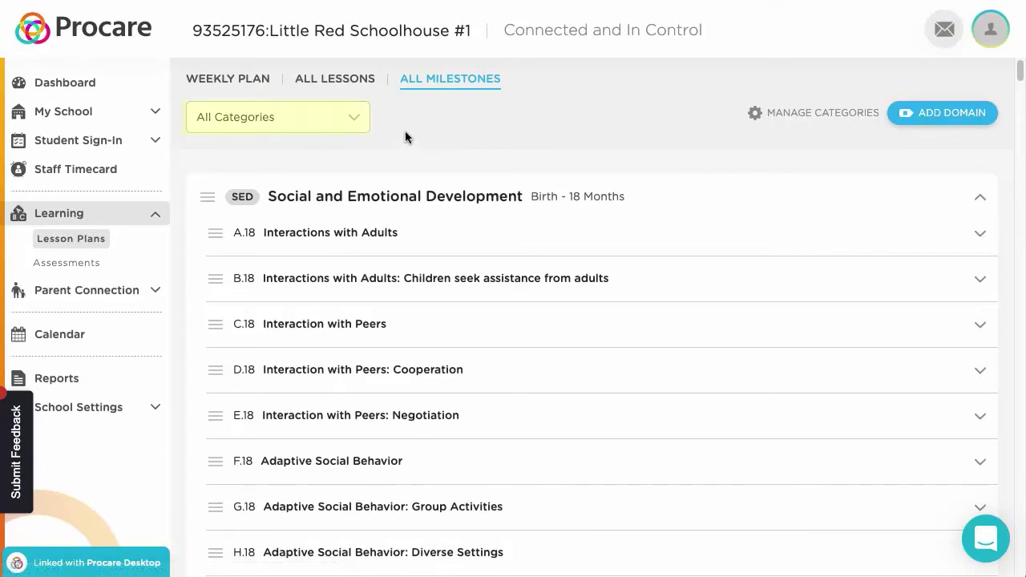
{"action": "left_click", "coordinate": [357, 123]}
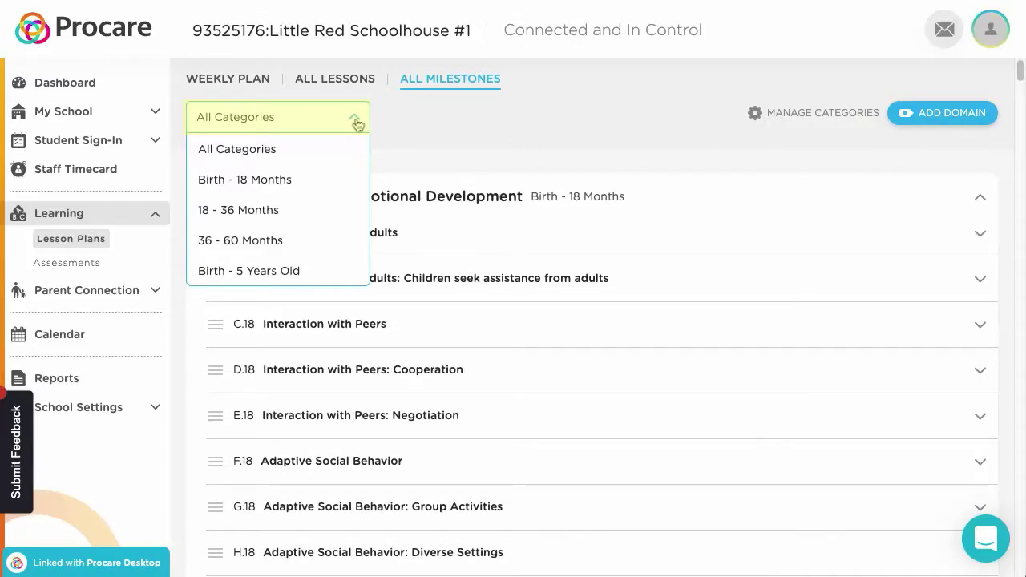
{"action": "left_click", "coordinate": [357, 123]}
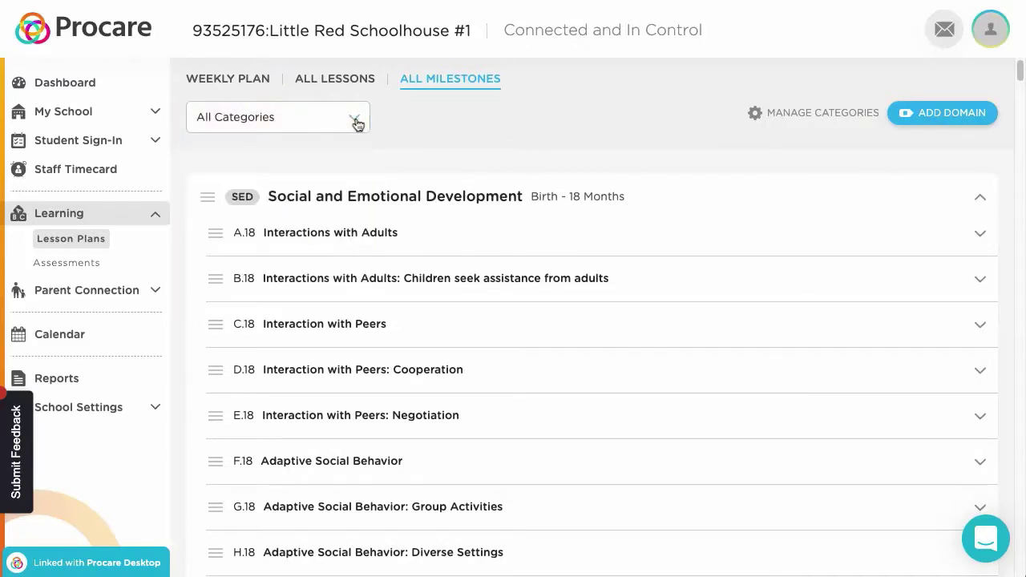
{"action": "left_click", "coordinate": [980, 235]}
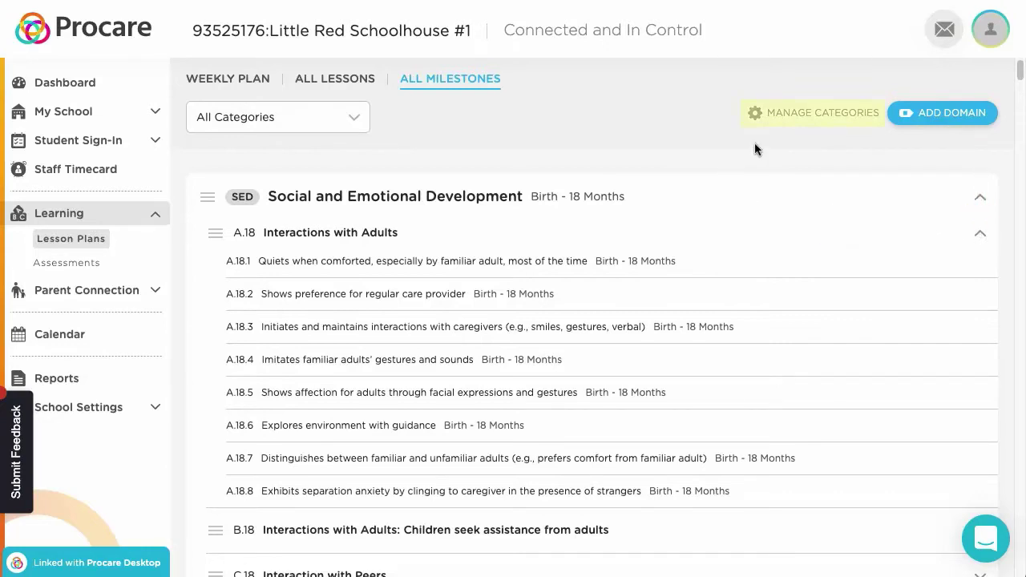
Step: In Manage Categories, create a new age category named 'Infant 0 to 9 Mos'
{"action": "left_click", "coordinate": [783, 114]}
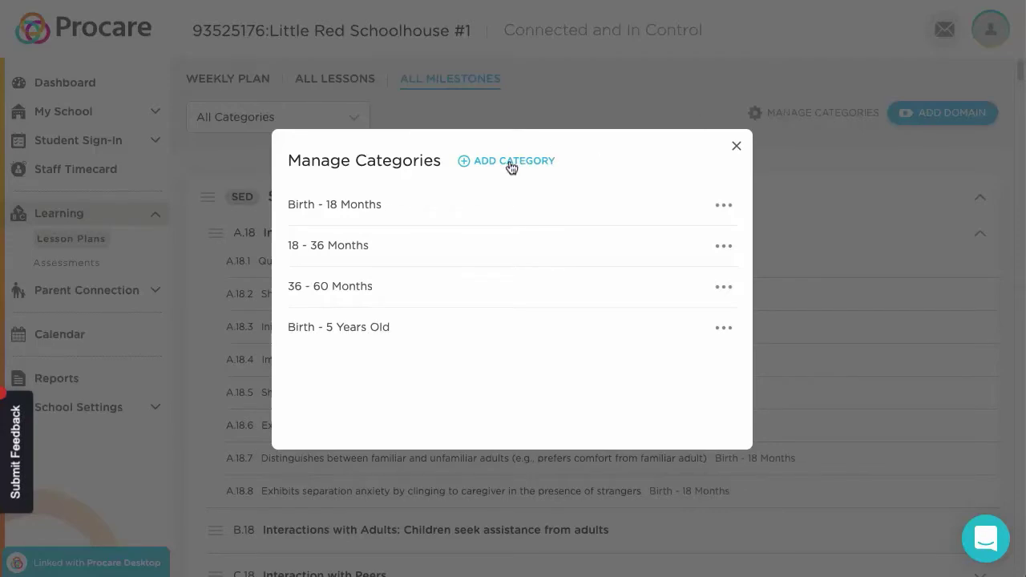
{"action": "left_click", "coordinate": [723, 206]}
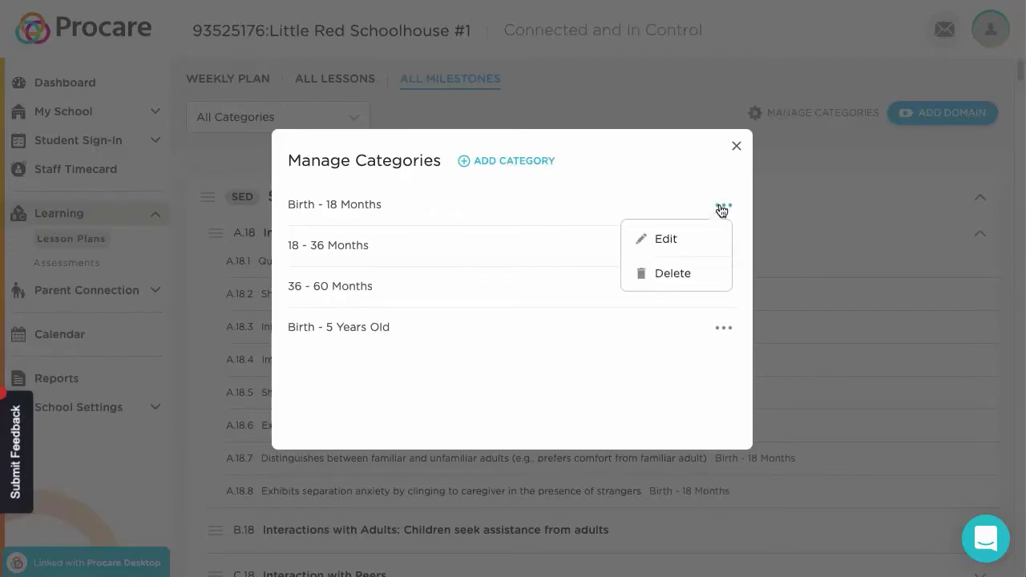
{"action": "left_click", "coordinate": [511, 165]}
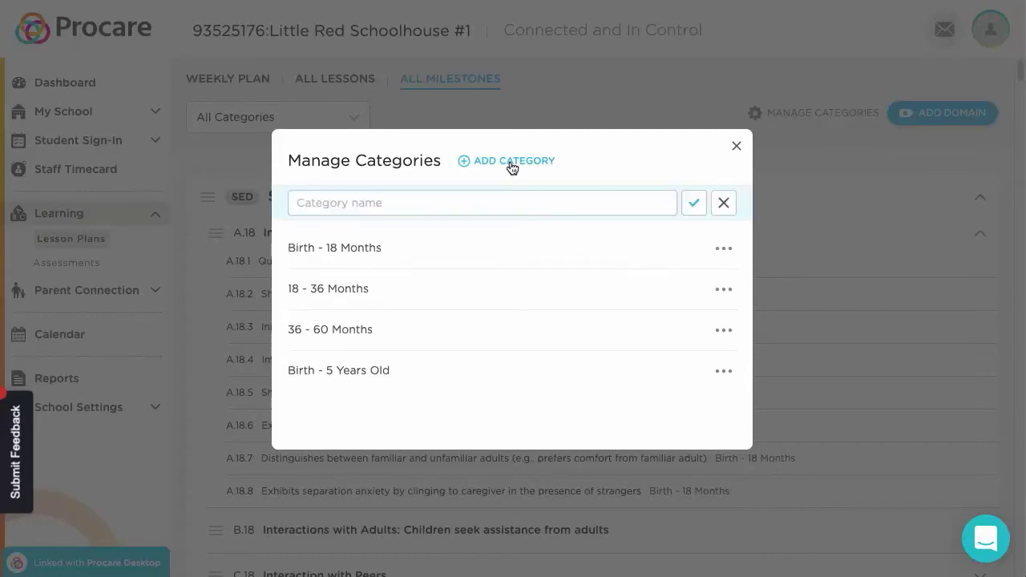
{"action": "left_click", "coordinate": [478, 200]}
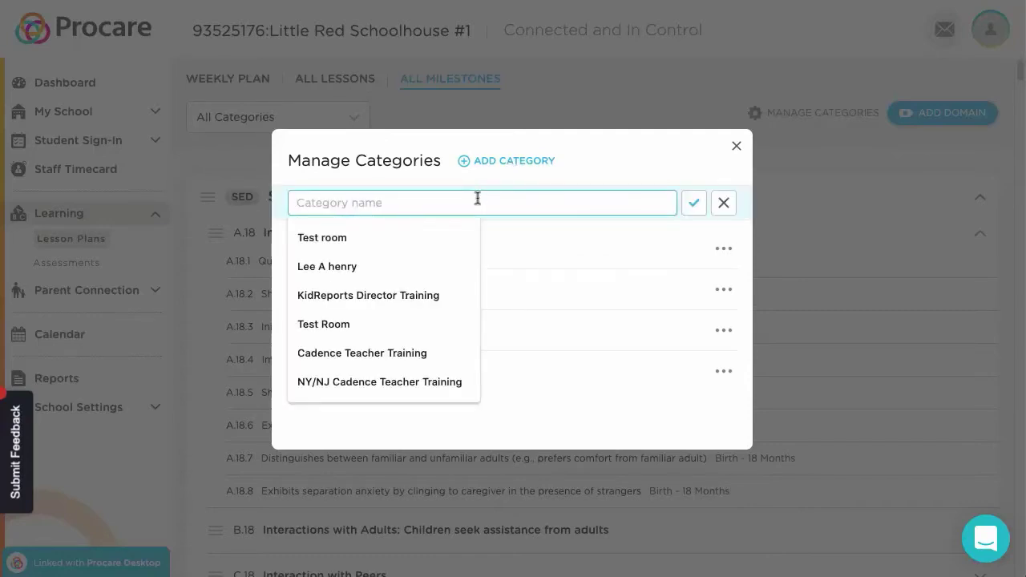
{"action": "type", "text": "Infant"}
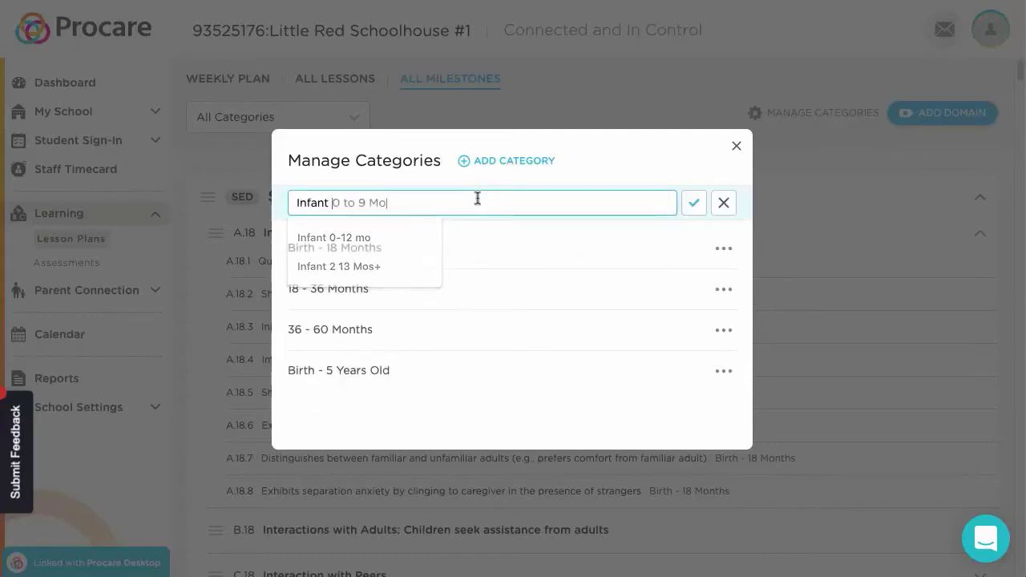
{"action": "type", "text": "s"}
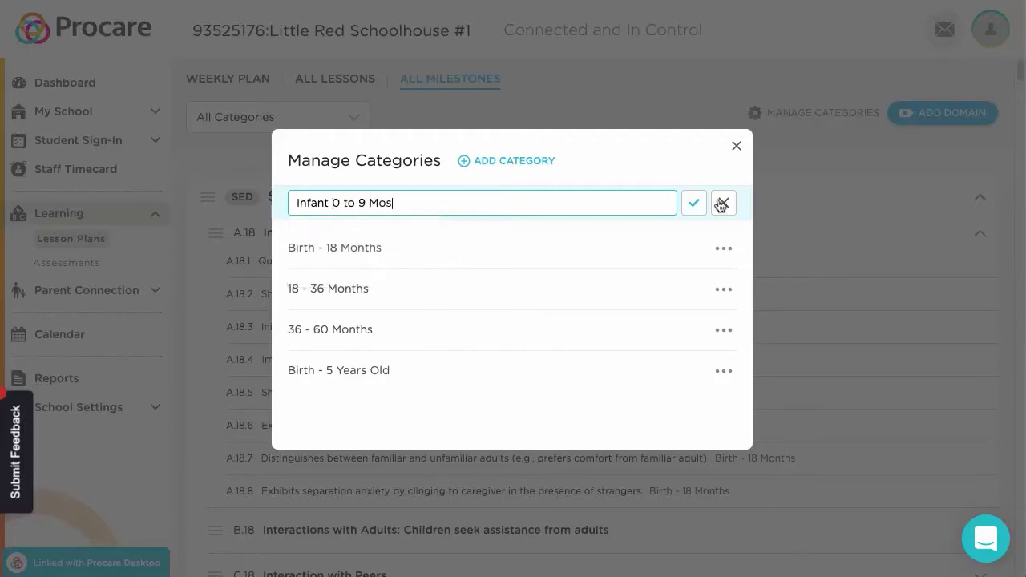
{"action": "left_click", "coordinate": [696, 203]}
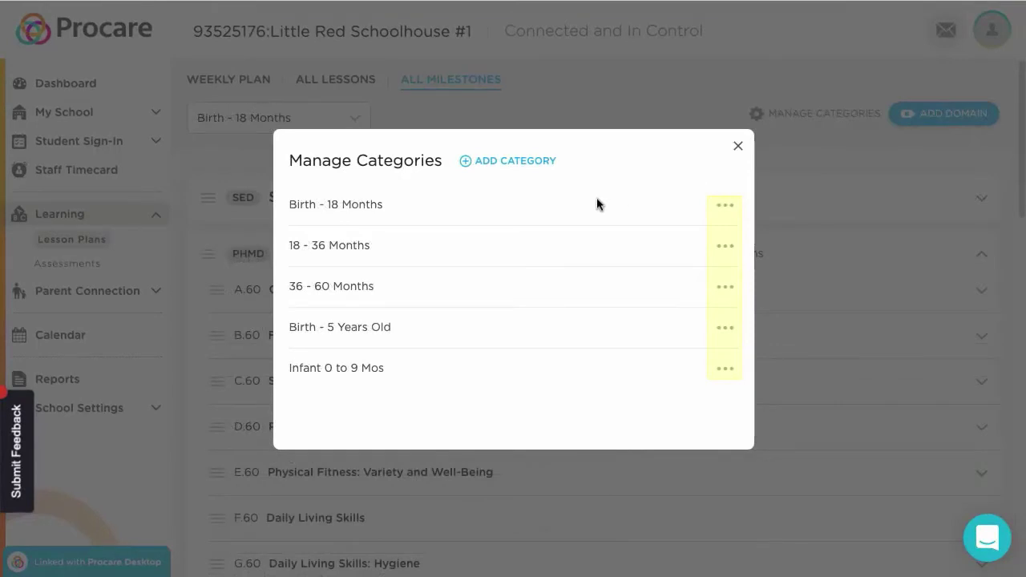
Step: Edit the Birth - 18 Months category name, replacing 'Birth' with '10' to get '10- 18 Months'
{"action": "left_click", "coordinate": [724, 207]}
{"action": "left_click", "coordinate": [666, 239]}
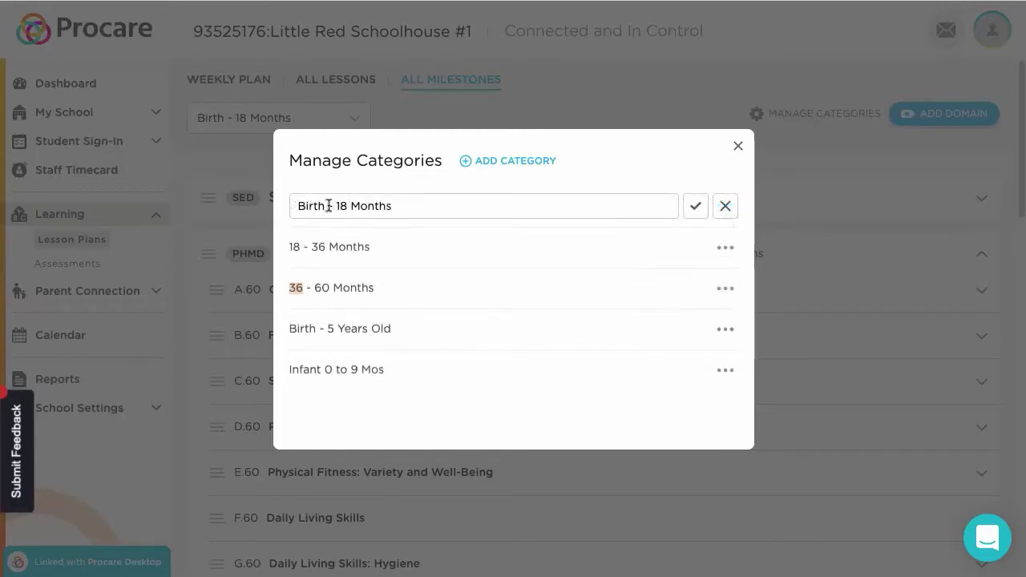
{"action": "left_click_drag", "start_coordinate": [328, 205], "coordinate": [283, 209]}
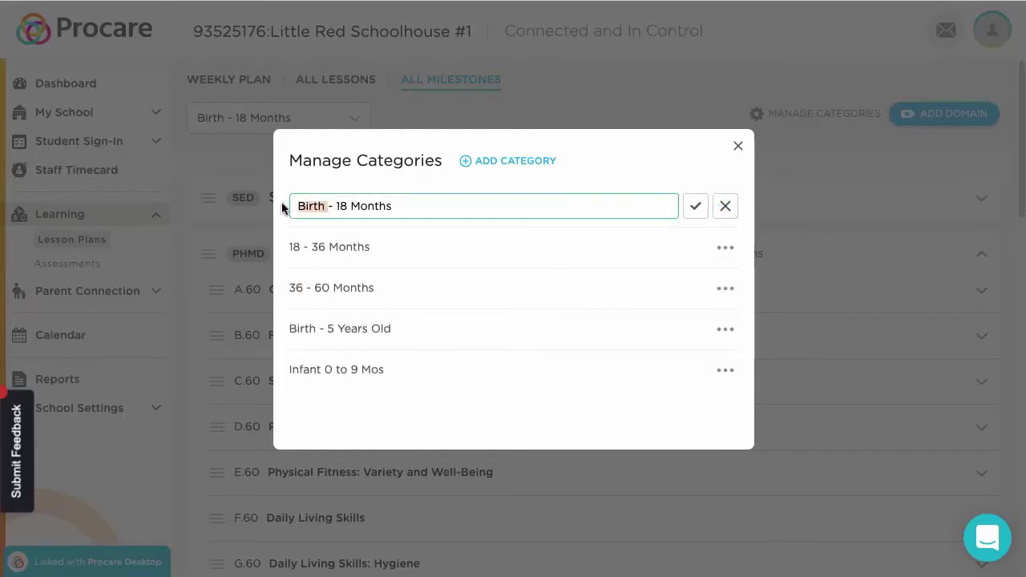
{"action": "type", "text": "10"}
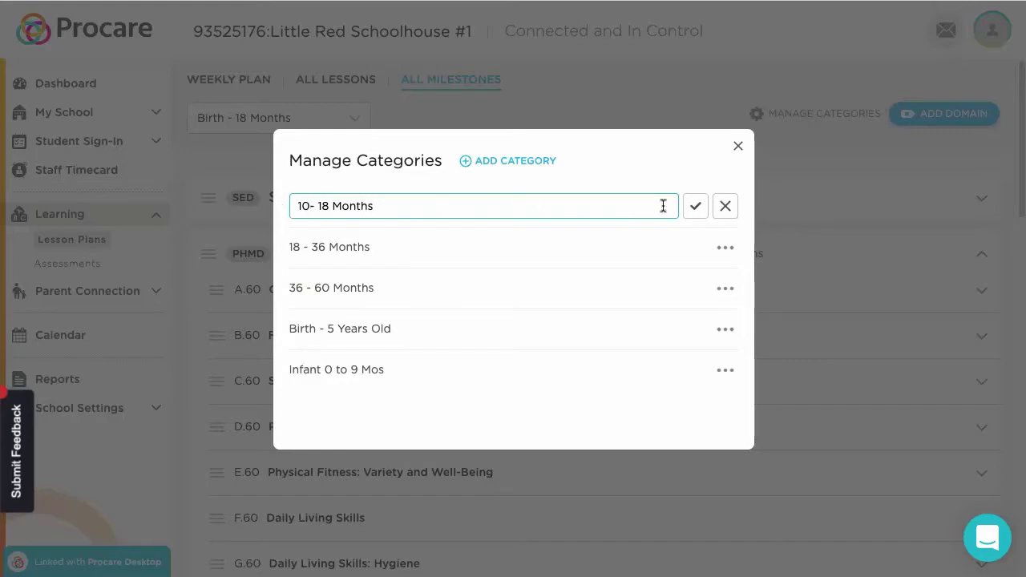
{"action": "left_click", "coordinate": [695, 207]}
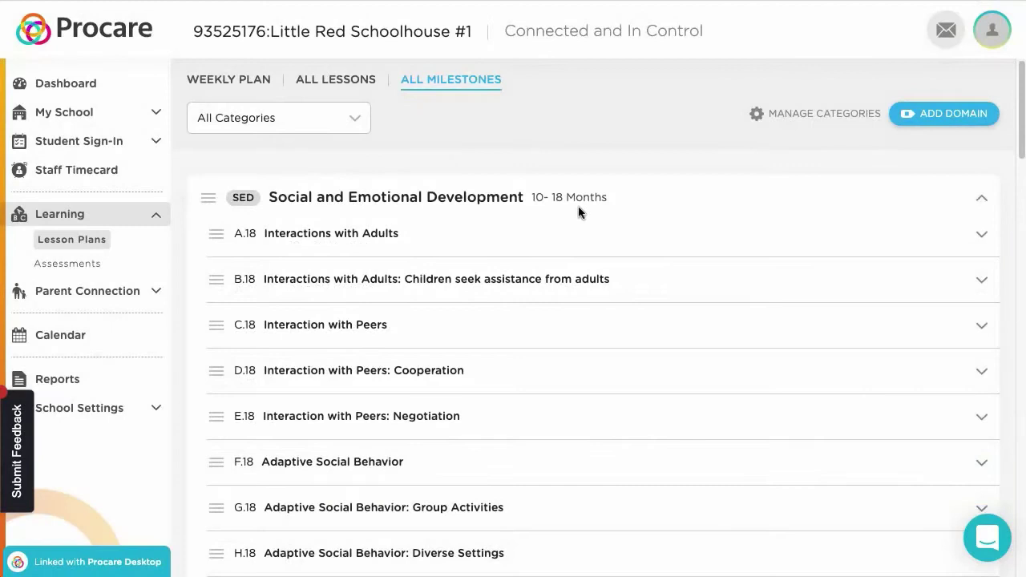
Step: Create domain CAE 'Creative Arts Expression - Drawing, Coloring' for 36 - 60 Months
{"action": "left_click", "coordinate": [942, 122]}
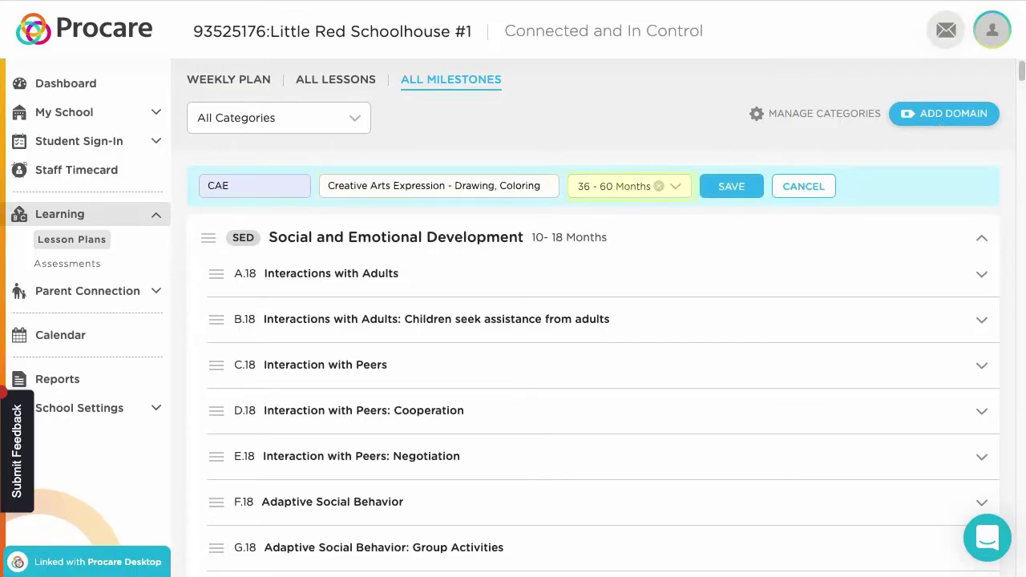
{"action": "left_click", "coordinate": [735, 187]}
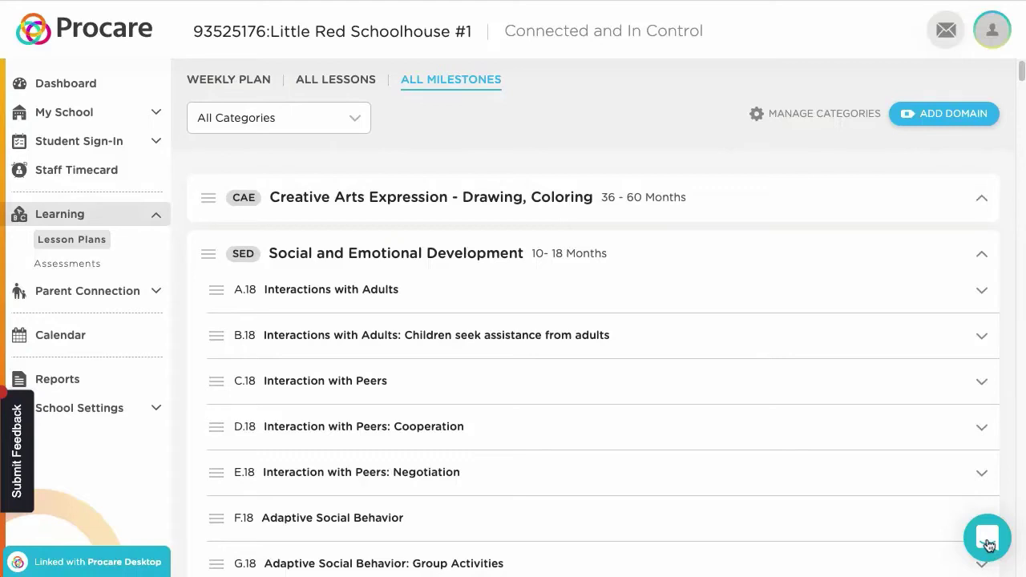
{"action": "left_click", "coordinate": [992, 545]}
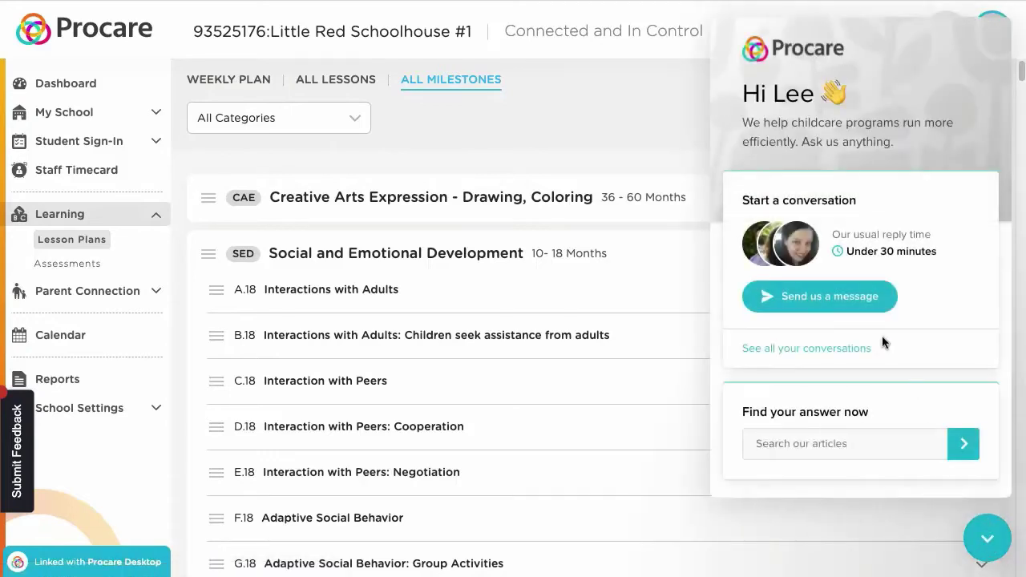
{"action": "left_click", "coordinate": [802, 307]}
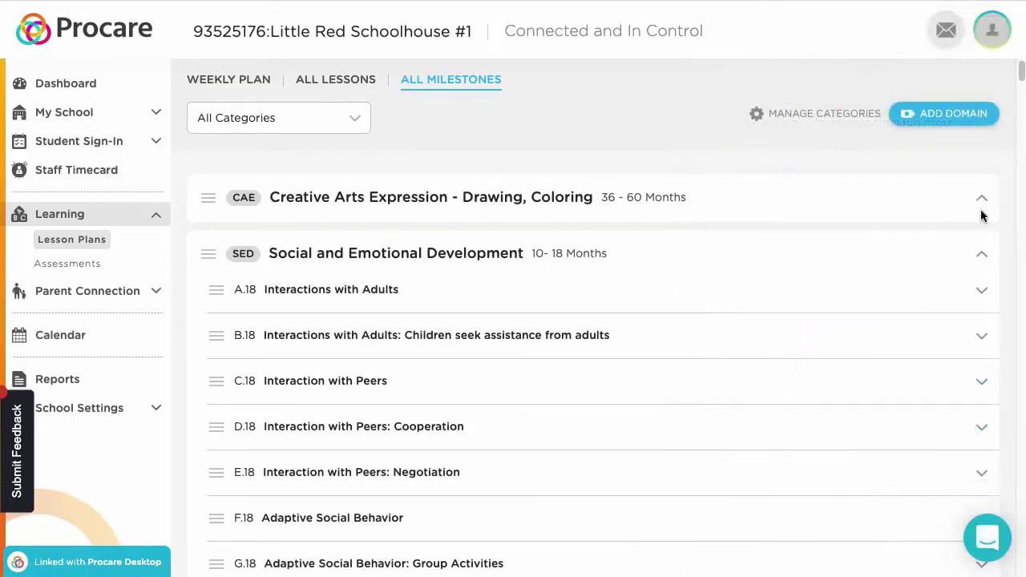
Step: On the Learning > Assessments page, search the student list for the child by name
{"action": "mouse_move", "coordinate": [983, 257]}
{"action": "left_click", "coordinate": [63, 268]}
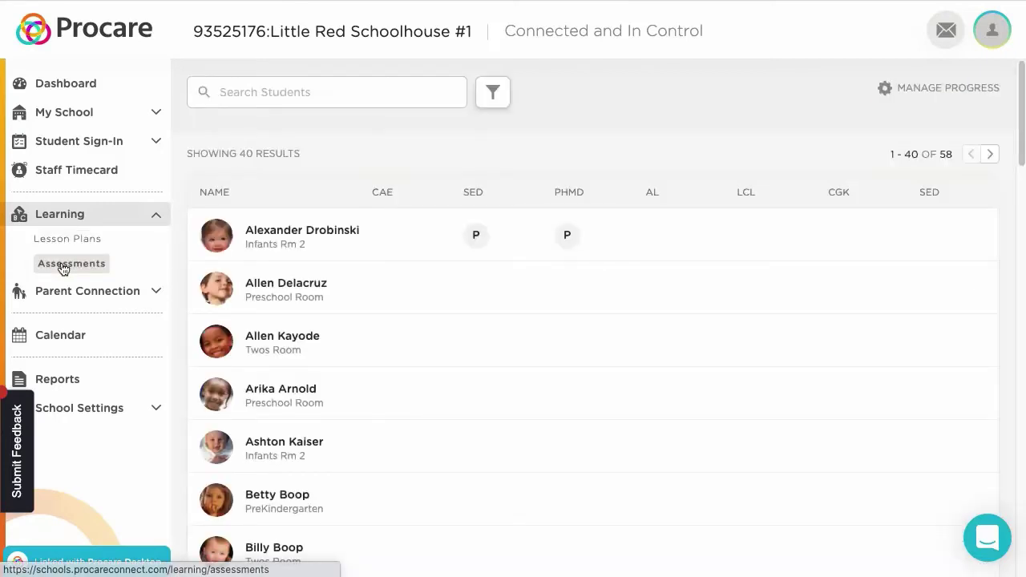
{"action": "left_click", "coordinate": [369, 95]}
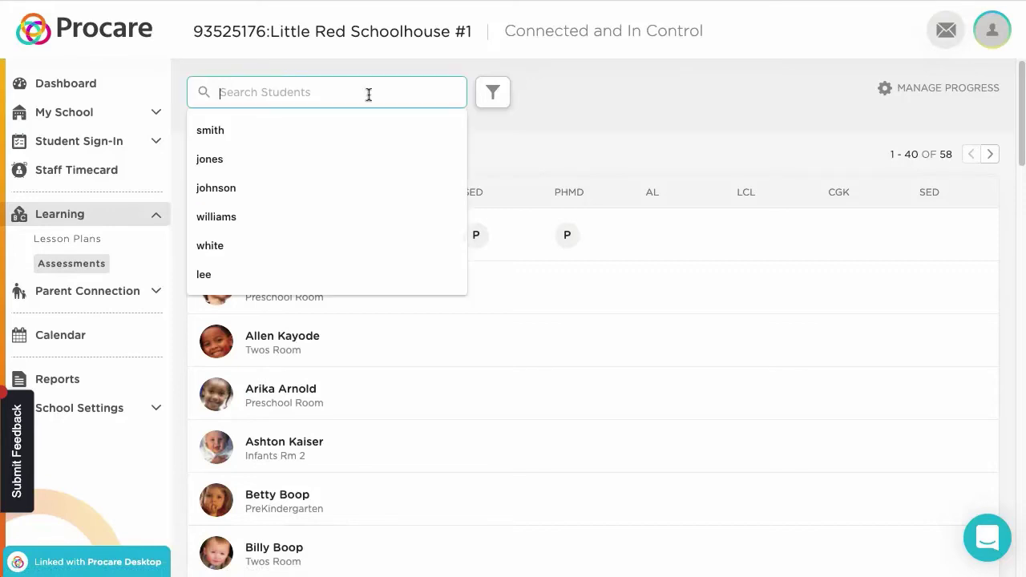
{"action": "type", "text": "alex"}
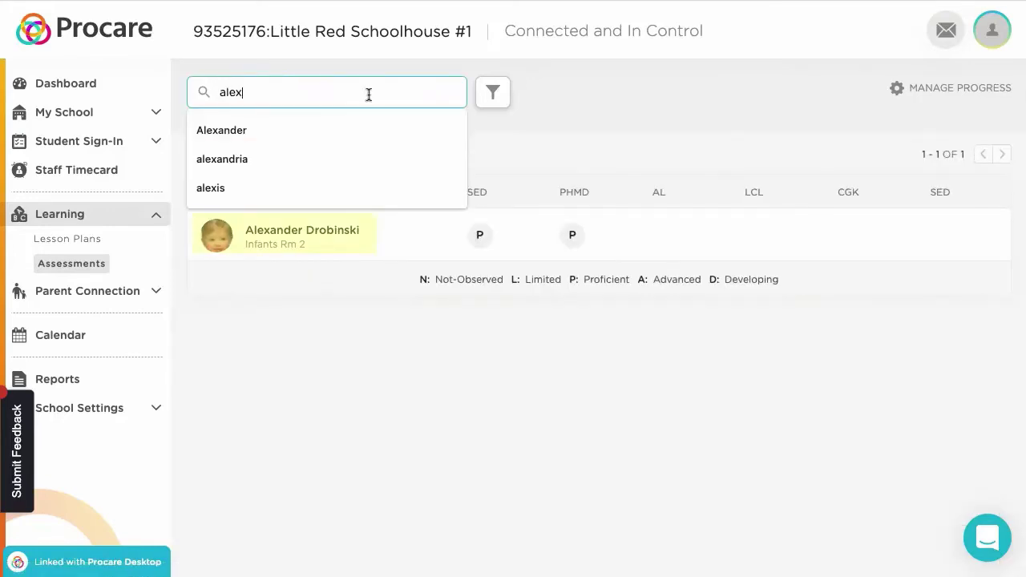
{"action": "key", "text": "BackSpace"}
{"action": "key", "text": "BackSpace"}
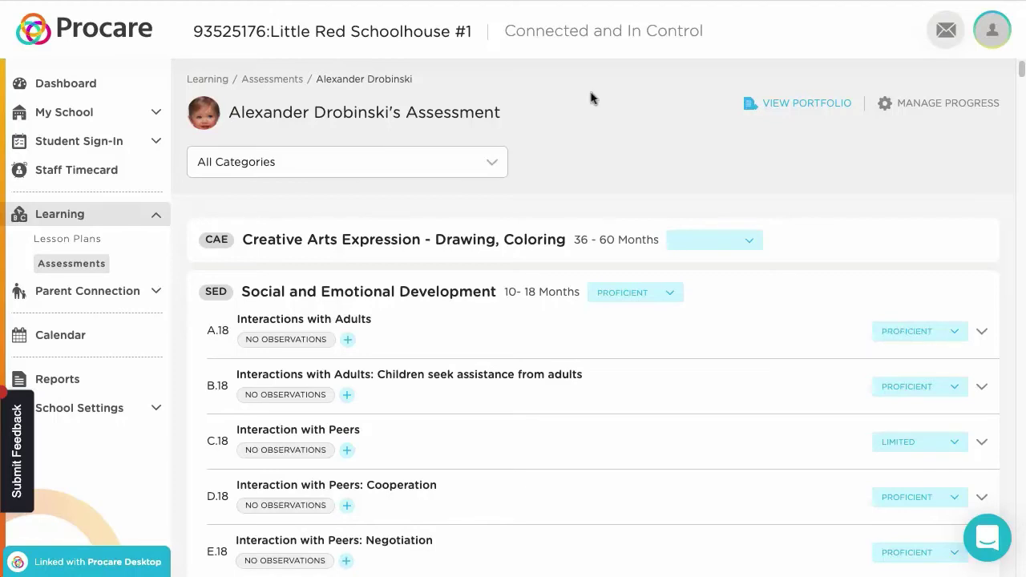
{"action": "left_click", "coordinate": [468, 164]}
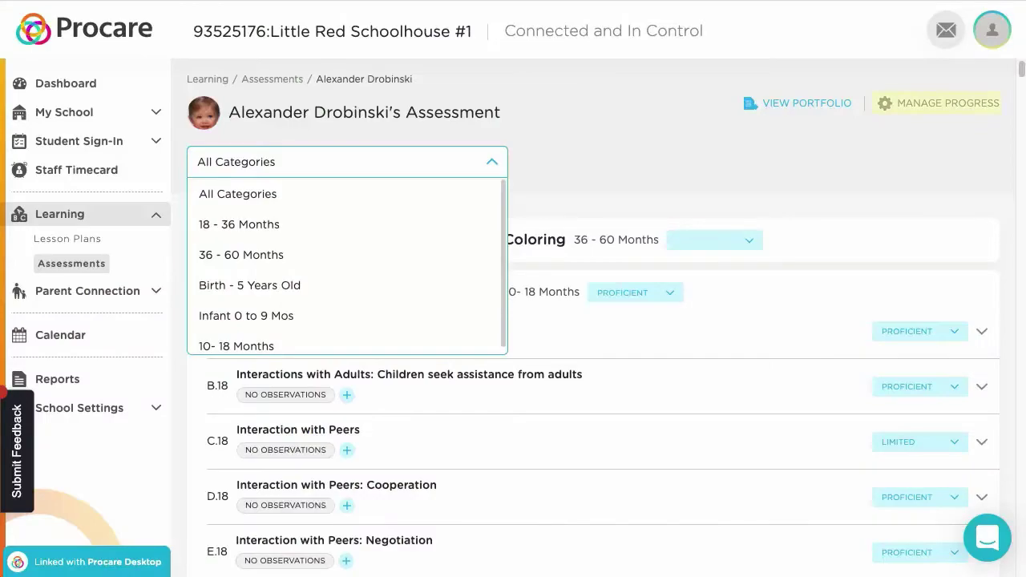
{"action": "left_click", "coordinate": [907, 210]}
{"action": "left_click", "coordinate": [943, 105]}
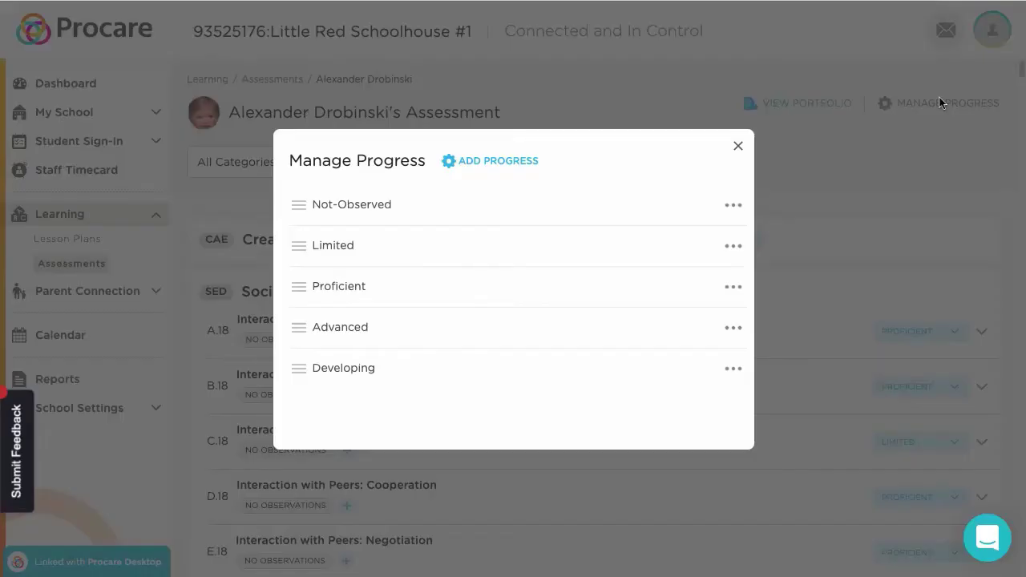
{"action": "left_click", "coordinate": [733, 247]}
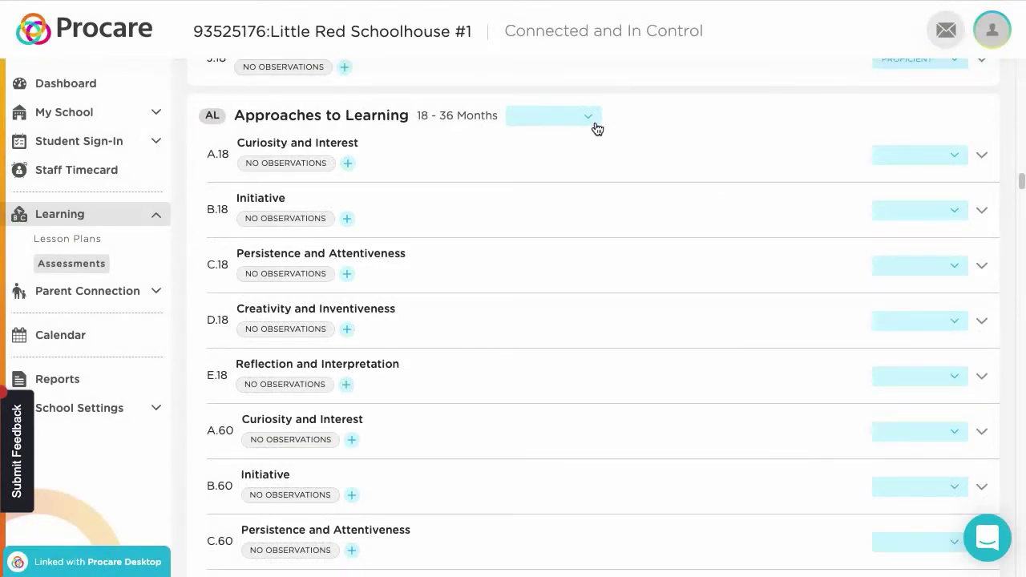
Step: Rate Approaches to Learning as Proficient and apply it to all its sub domains
{"action": "left_click", "coordinate": [592, 120]}
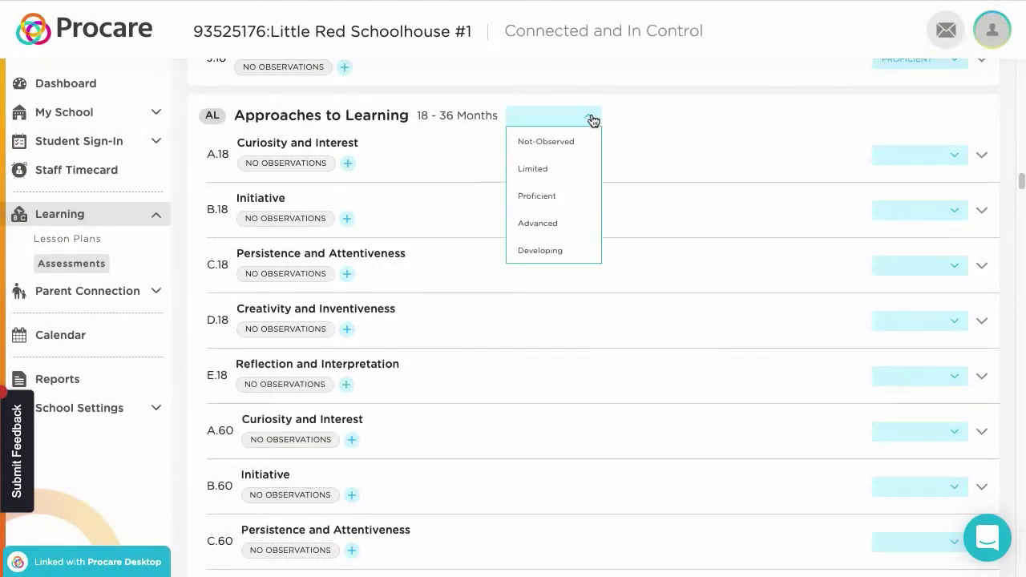
{"action": "left_click", "coordinate": [547, 197]}
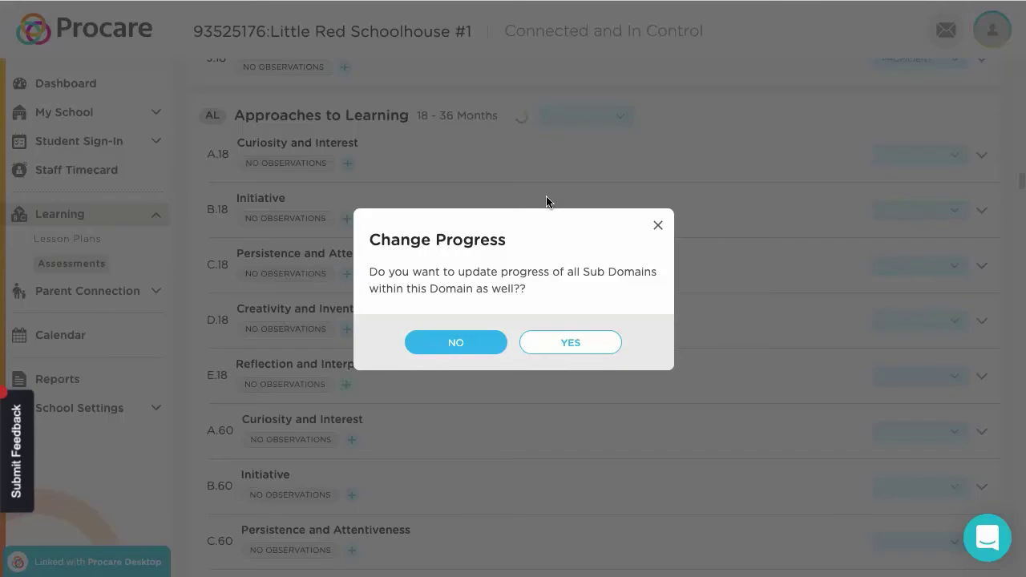
{"action": "left_click", "coordinate": [563, 343]}
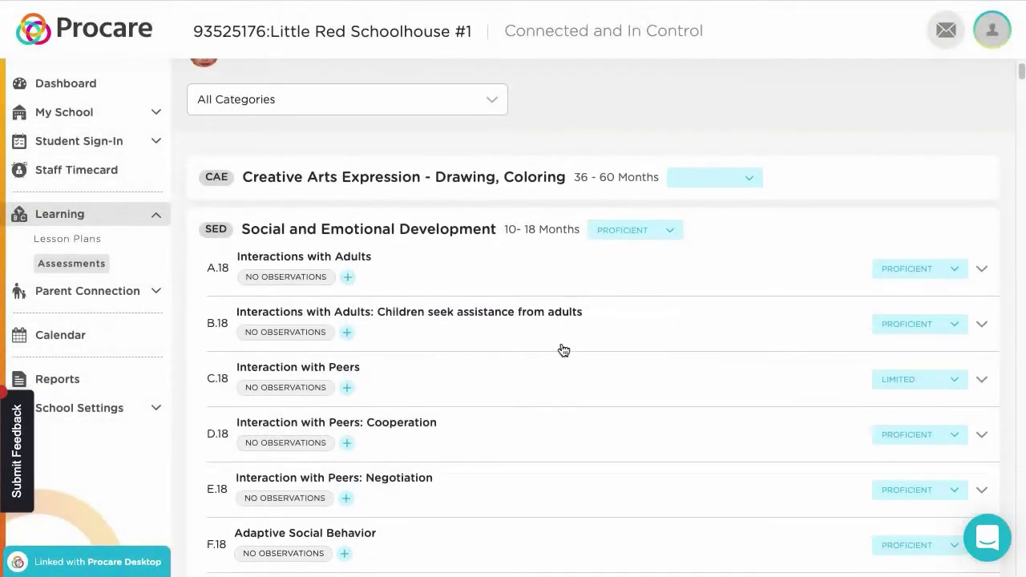
Step: Set the A.18 Interactions with Adults progress level to Advanced
{"action": "scroll", "coordinate": [563, 351], "scroll_direction": "down", "scroll_amount": 2}
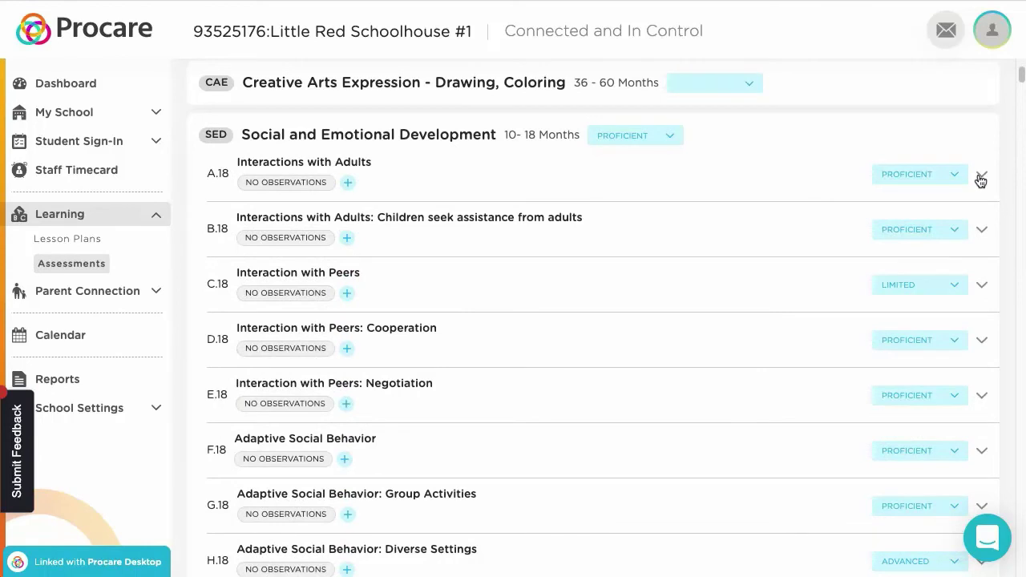
{"action": "left_click", "coordinate": [954, 177]}
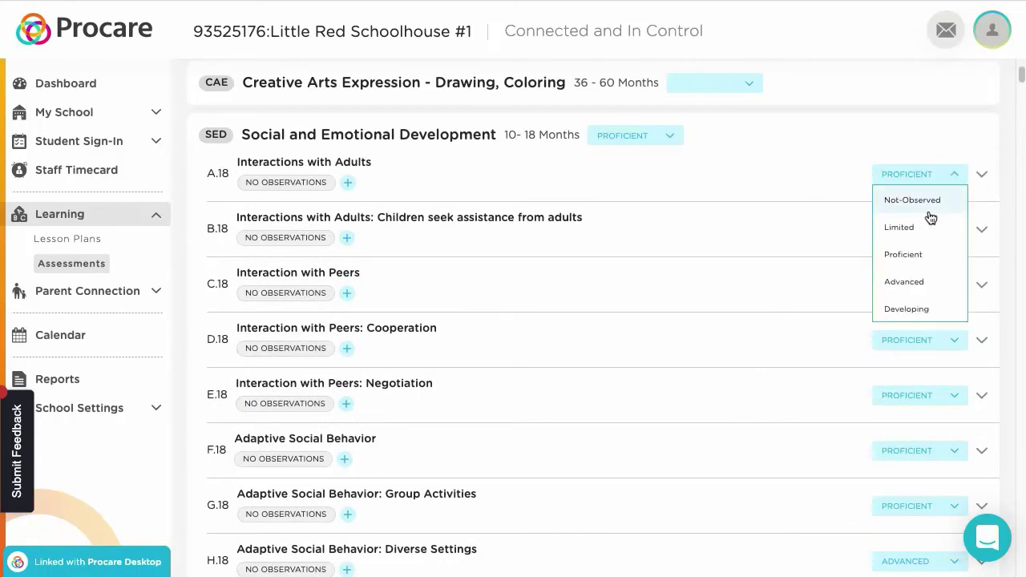
{"action": "left_click", "coordinate": [903, 285]}
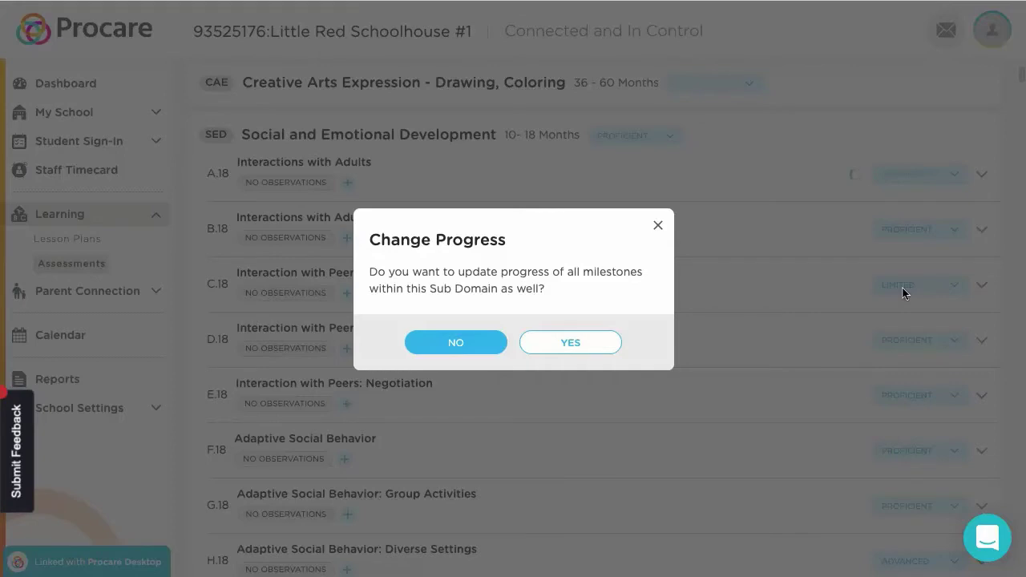